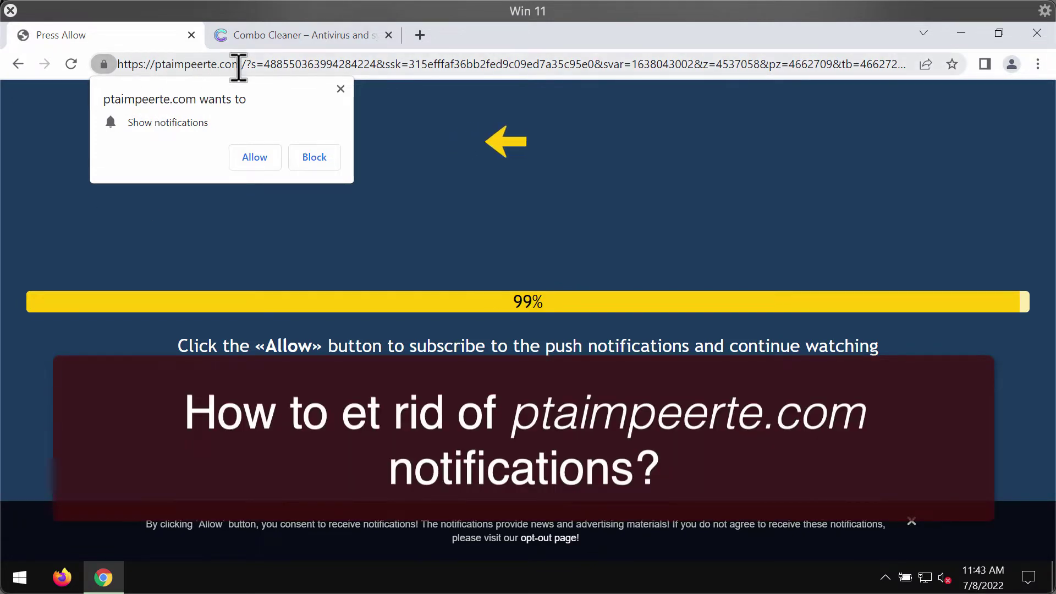
Step: Select the ptaimpeerte.com web address in the address bar to reveal the full URL
left_click(182, 65)
left_click(208, 65)
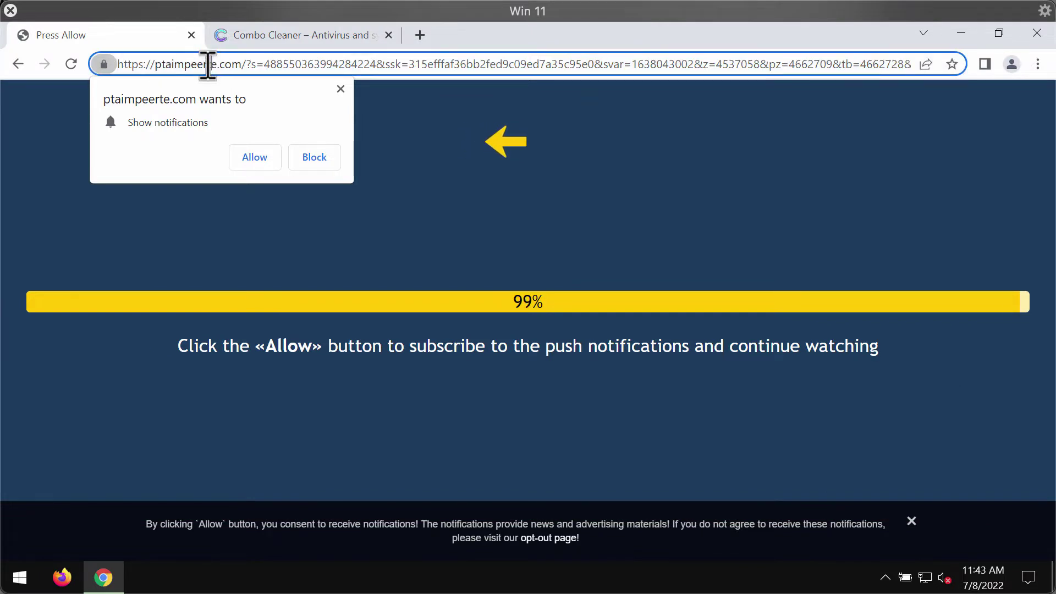
triple_click(207, 66)
left_click(293, 65)
left_click(192, 65)
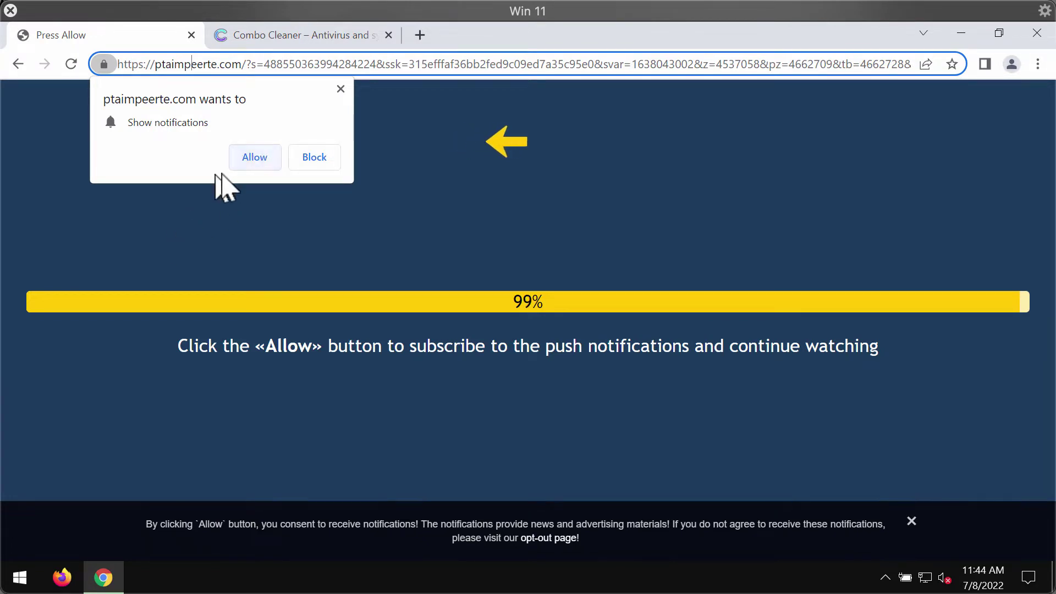
Step: Allow ptaimpeerte.com notifications, close the Combo Cleaner tab, and dismiss the Forge of Empires ad toast
left_click(255, 160)
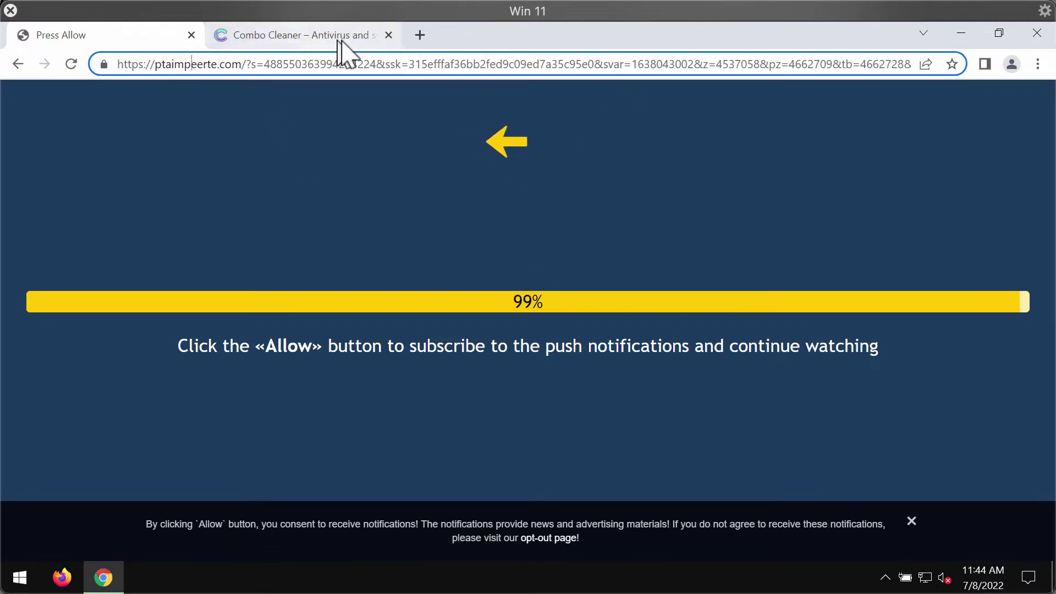
left_click(388, 34)
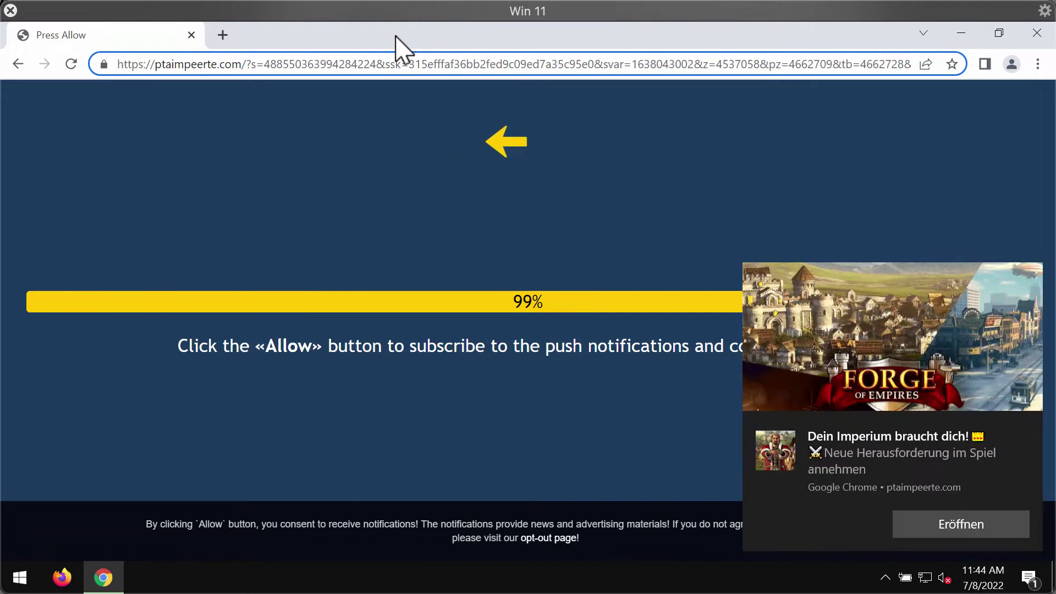
left_click(879, 437)
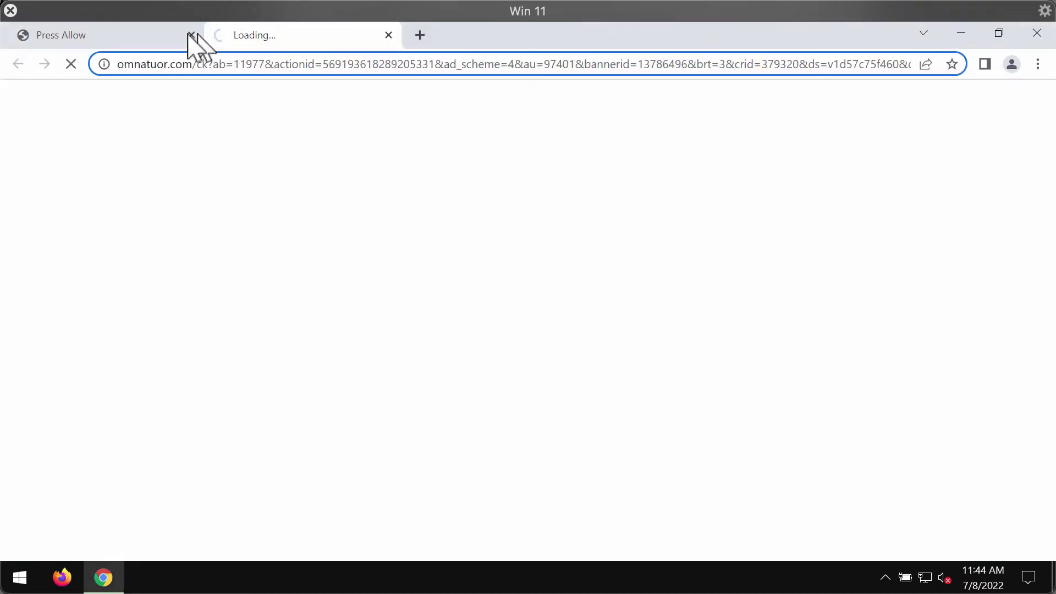
Step: Open a new blank tab showing the Google start page
left_click(165, 39)
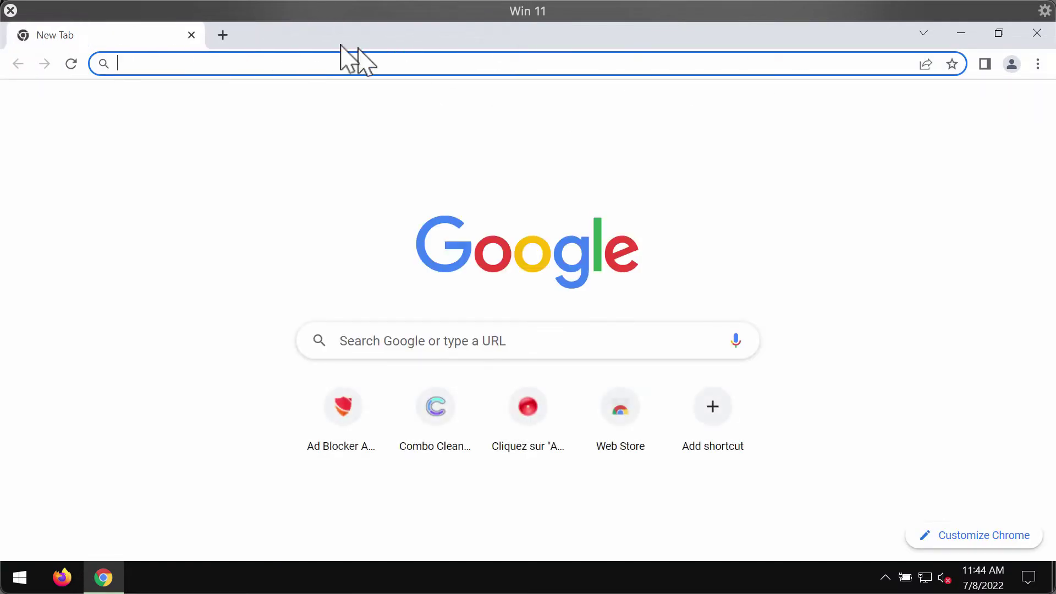
Step: Go to Chrome's Site Settings and open the Notifications permission page
left_click(1038, 63)
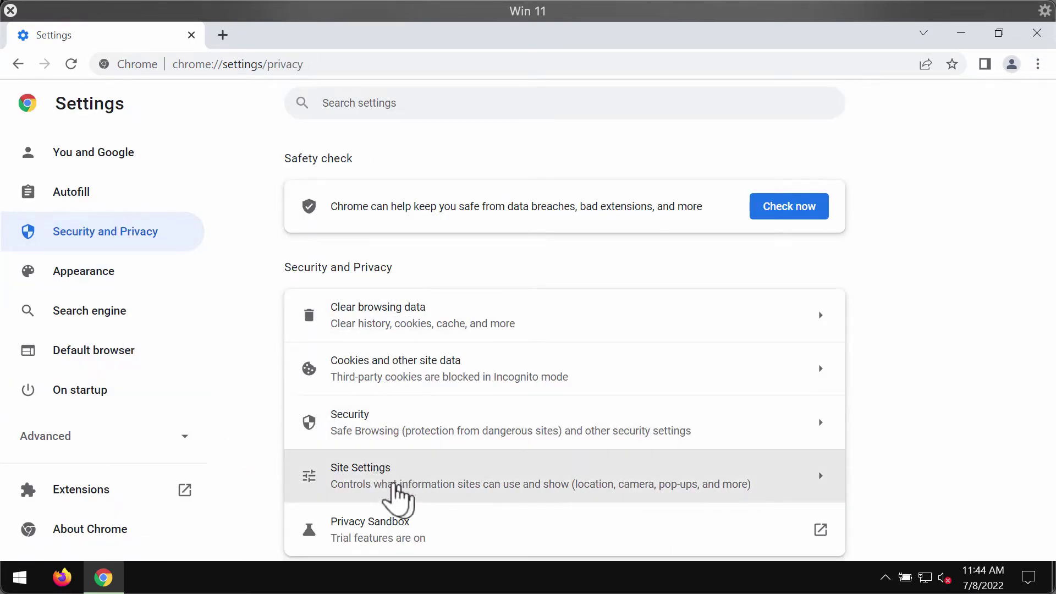
left_click(365, 484)
scroll(393, 422, "down", 3)
scroll(389, 422, "down", 10)
scroll(389, 422, "up", 6)
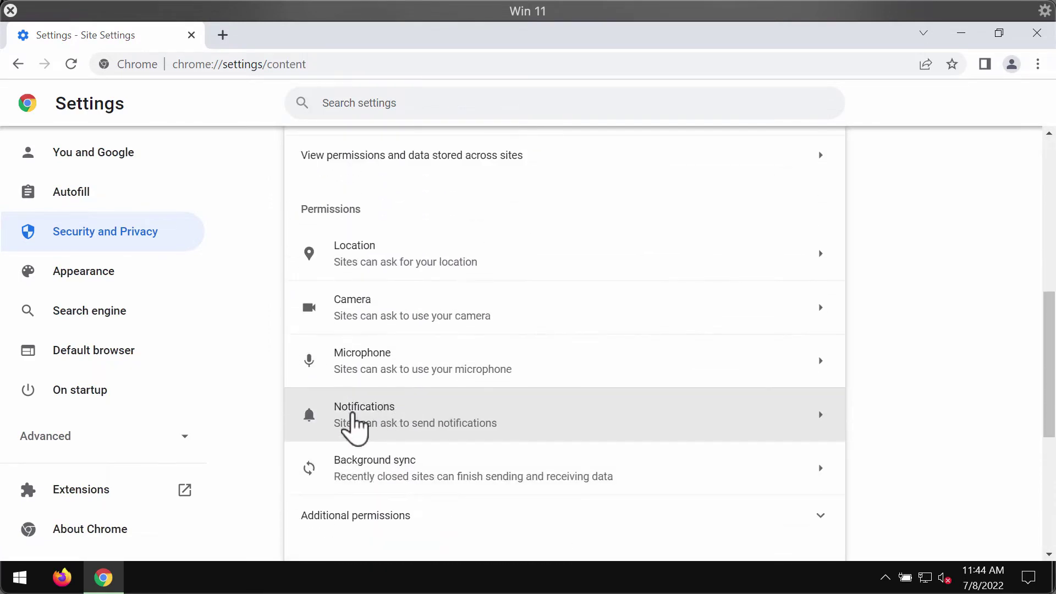
left_click(396, 427)
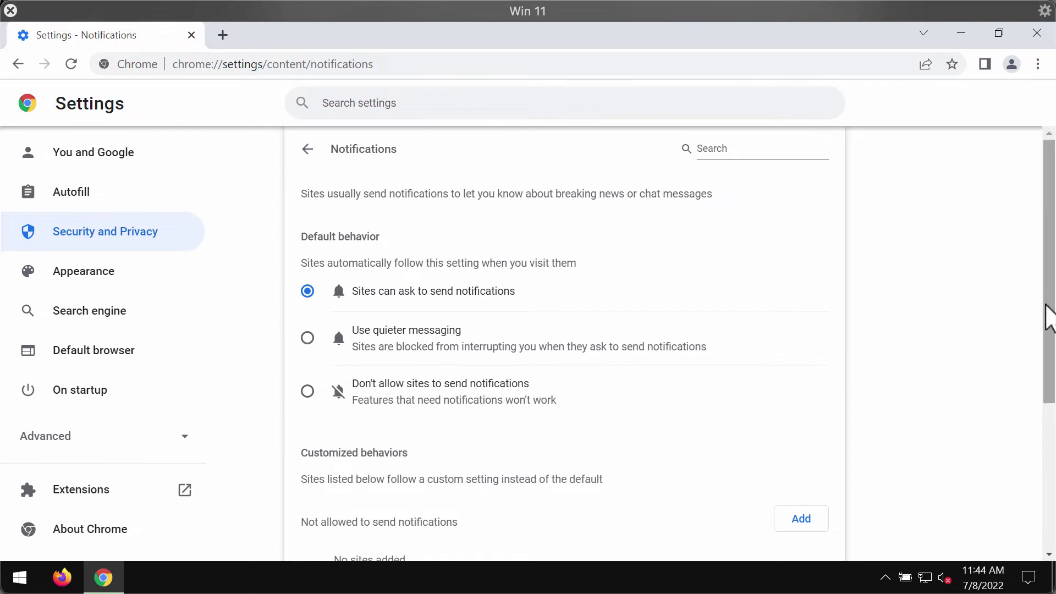
Step: Find ptaimpeerte.com under Allowed to send notifications and open its options menu
left_click_drag(1046, 316, 561, 516)
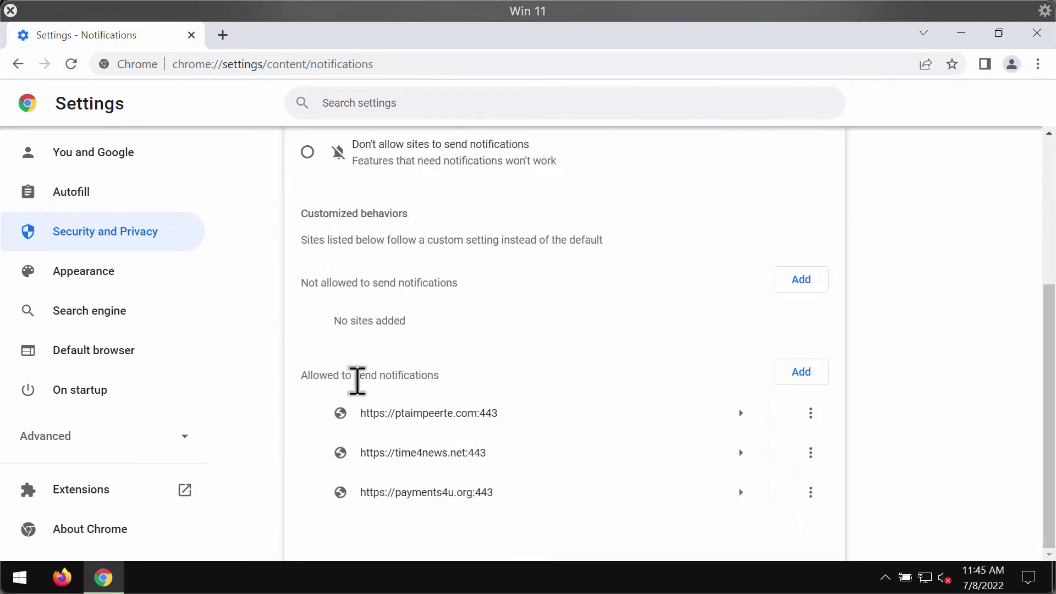
left_click_drag(302, 378, 440, 377)
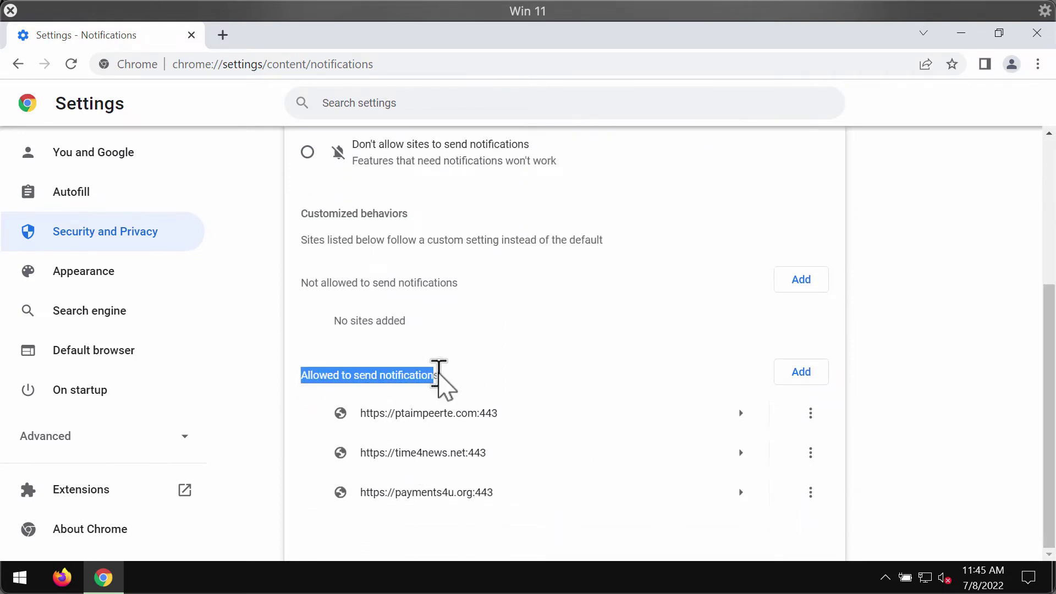
left_click(935, 448)
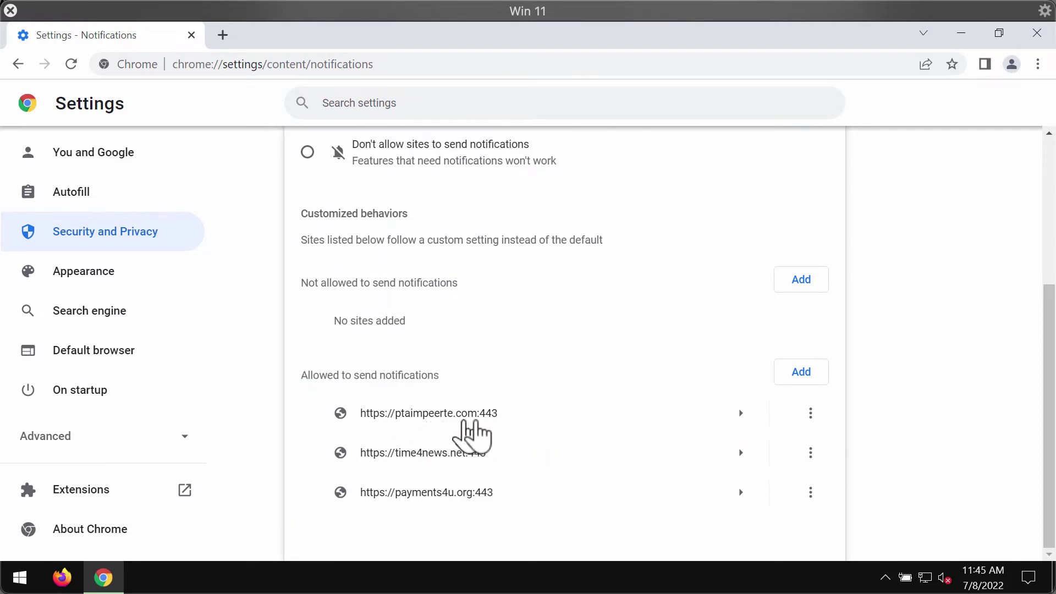
left_click(811, 415)
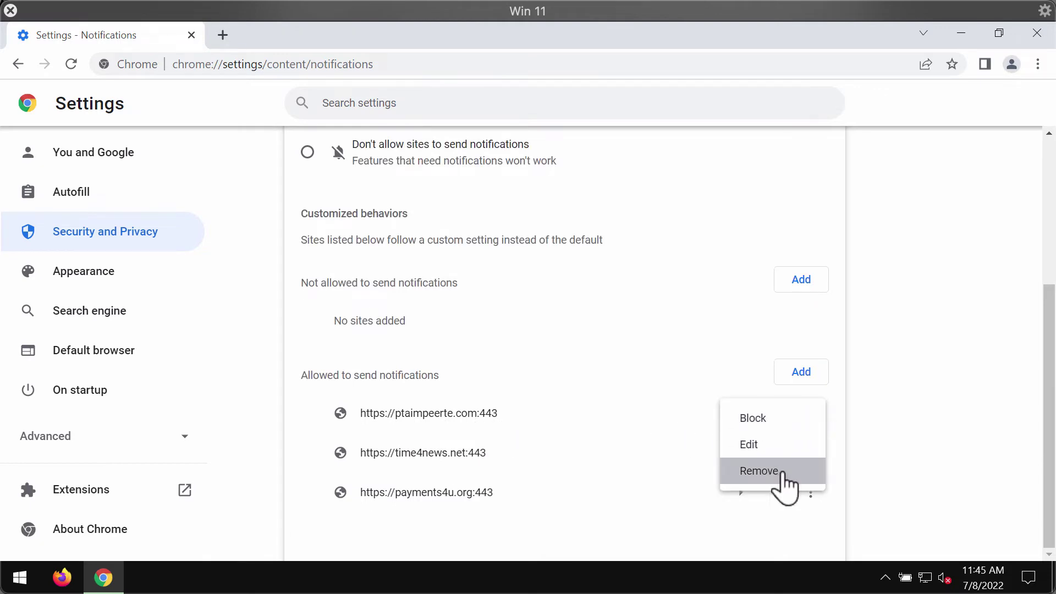
Step: Remove ptaimpeerte.com from the allowed notifications list, then load combocleaner.com
left_click(777, 471)
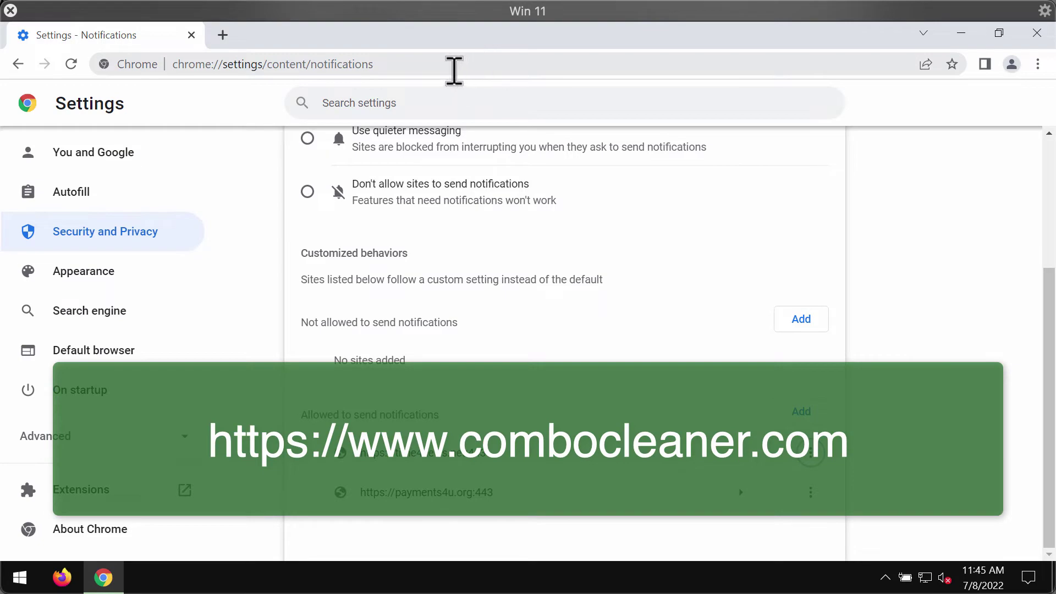
left_click(453, 63)
type("c")
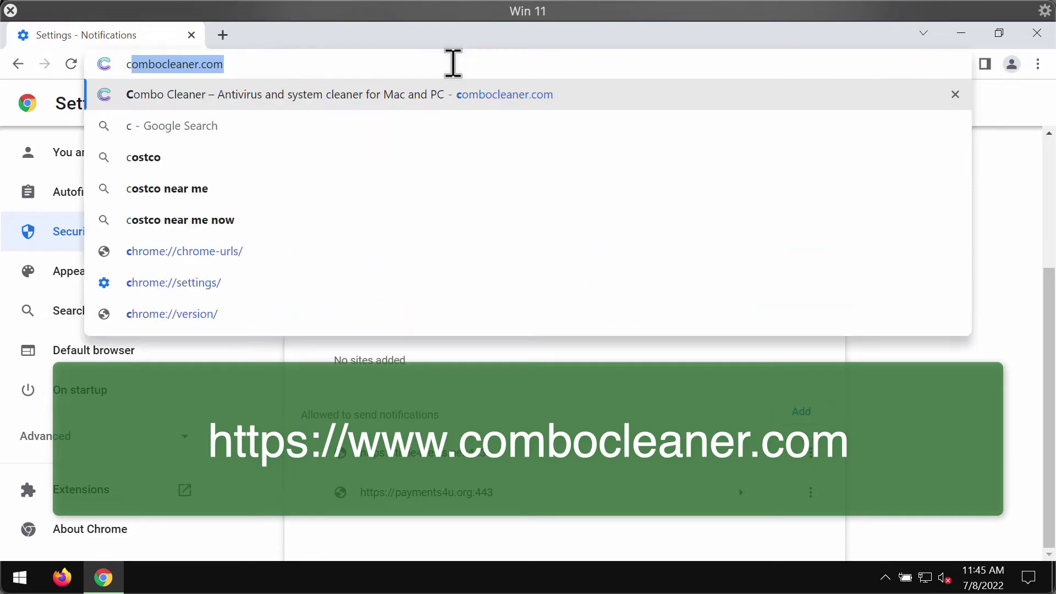
key("Return")
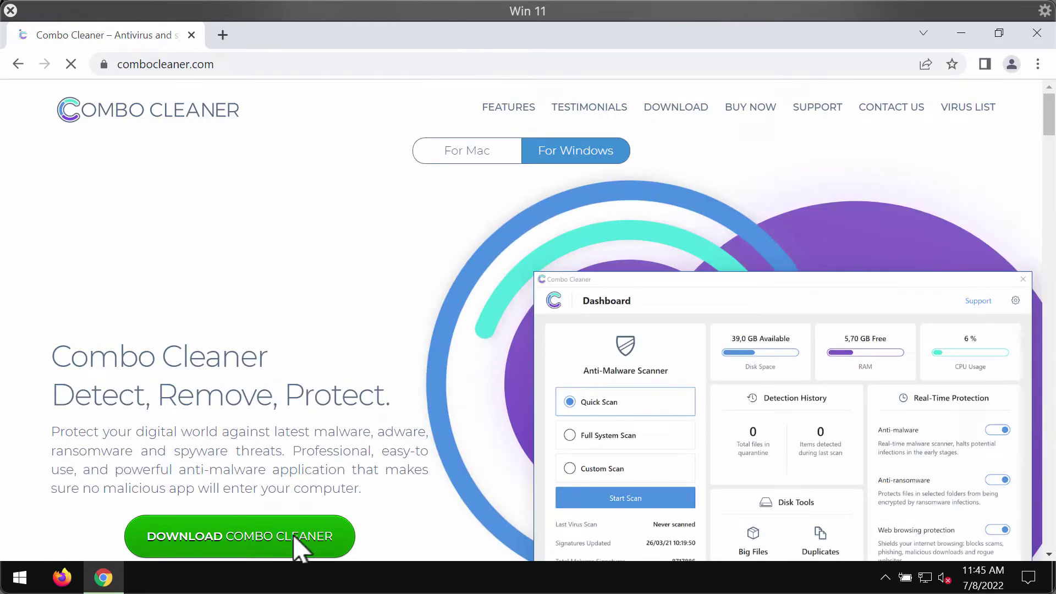
Step: Minimize Chrome and launch Combo Cleaner from its desktop icon
left_click(961, 33)
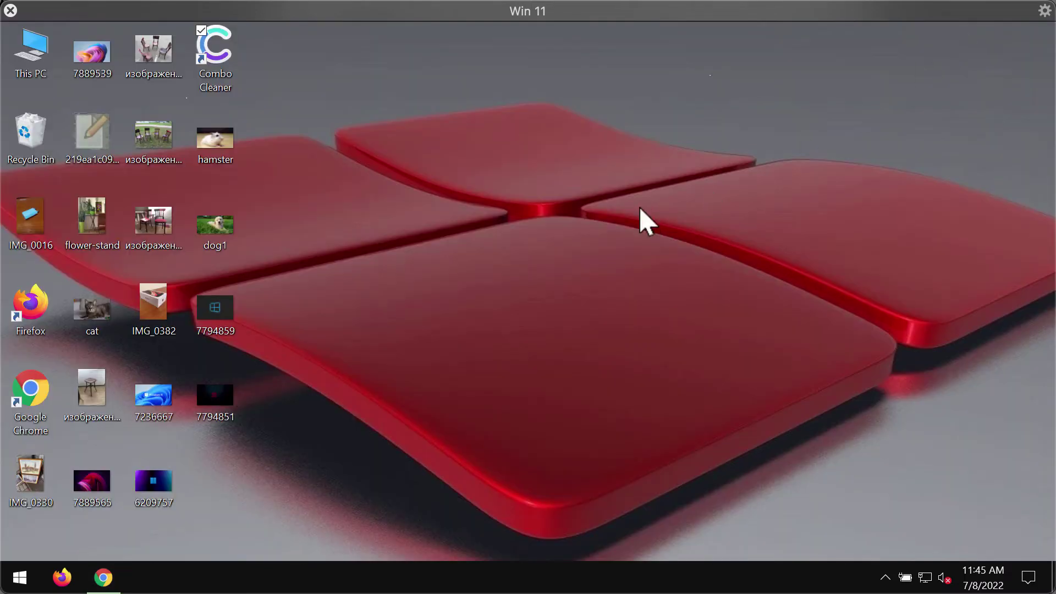
double_click(228, 67)
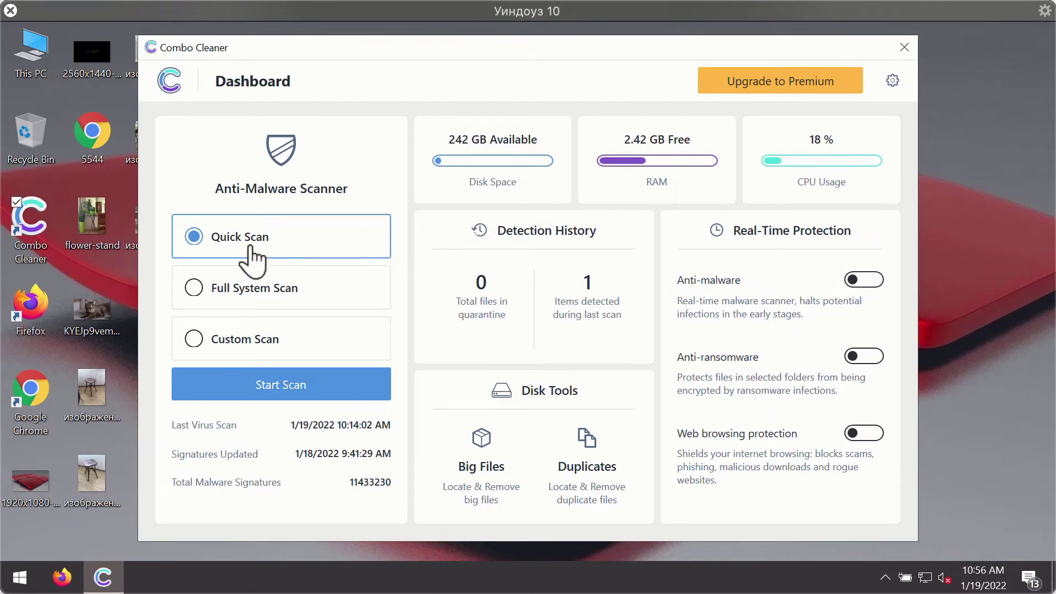
Step: Start a Quick Scan, then open Combo Cleaner's General settings
left_click(325, 391)
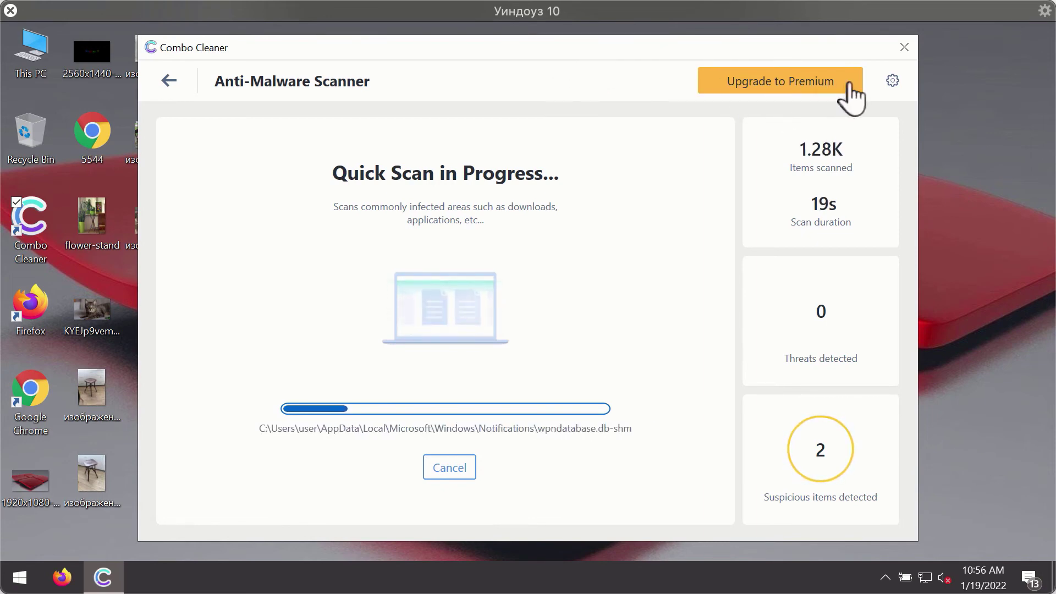
left_click(893, 83)
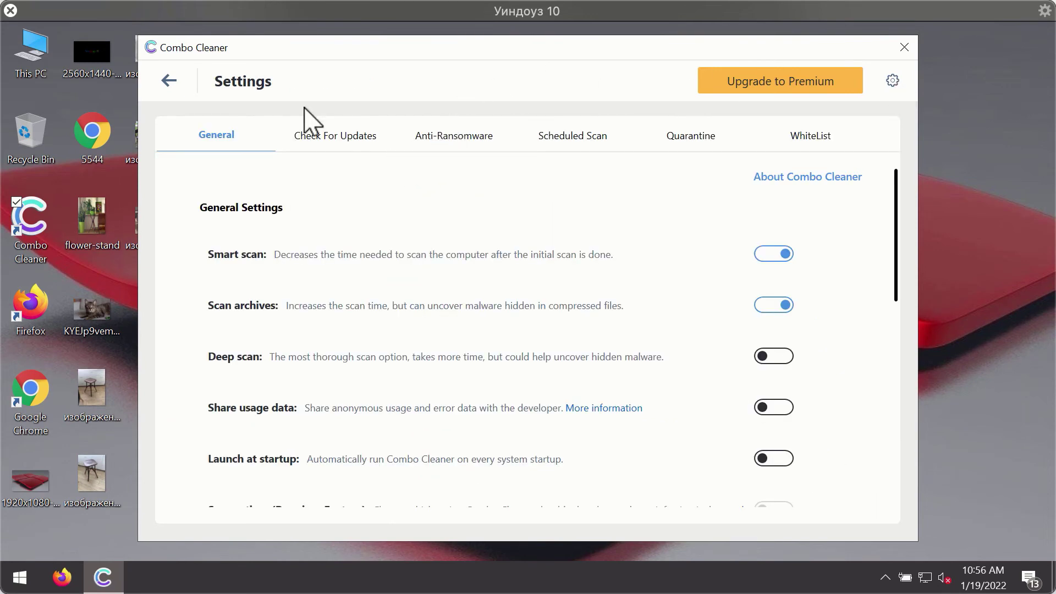
Step: View the Anti-Ransomware settings, which list no protected folders or trusted programs
left_click(446, 144)
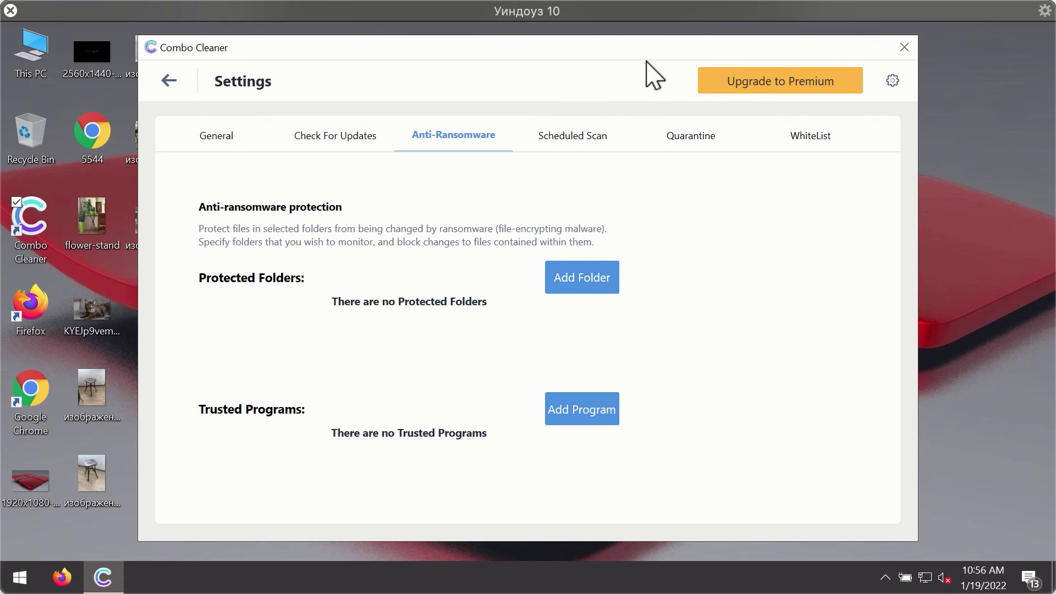
Step: Return to the Dashboard and cancel the running Quick Scan, confirming with Yes
left_click(168, 83)
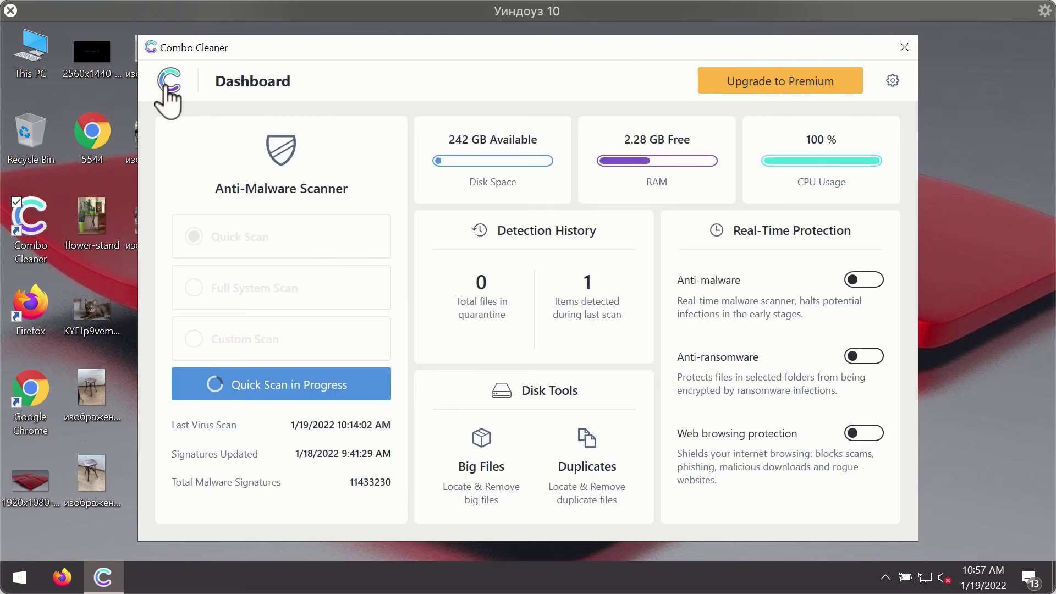
left_click(315, 392)
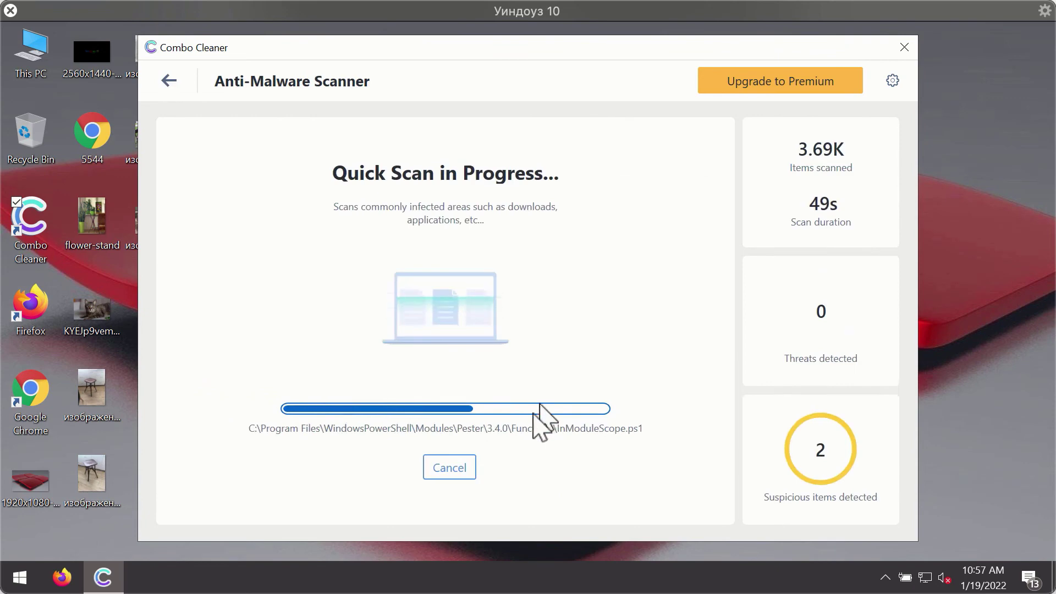
left_click(465, 469)
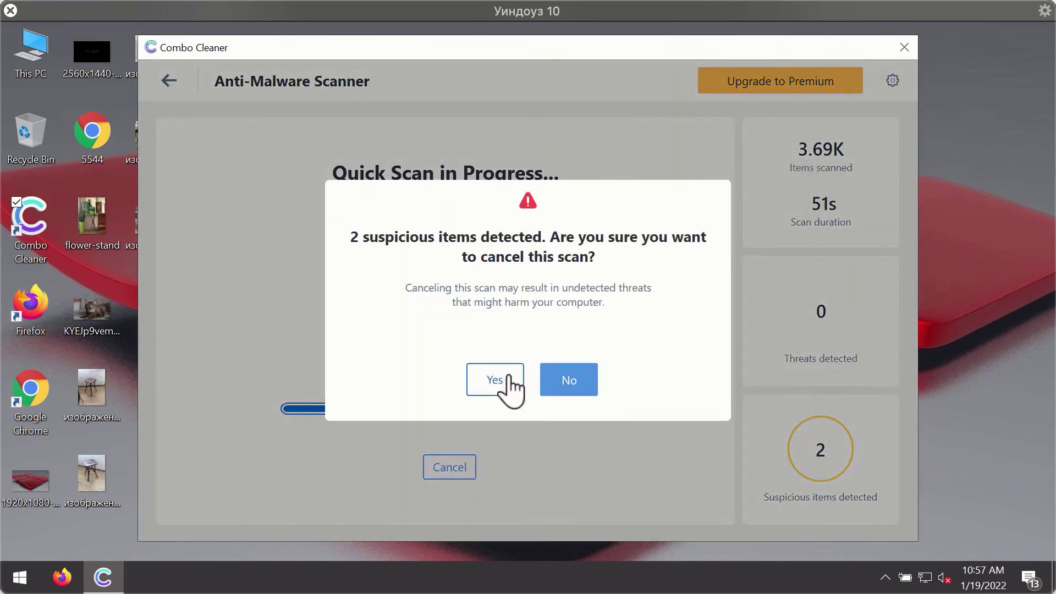
left_click(503, 377)
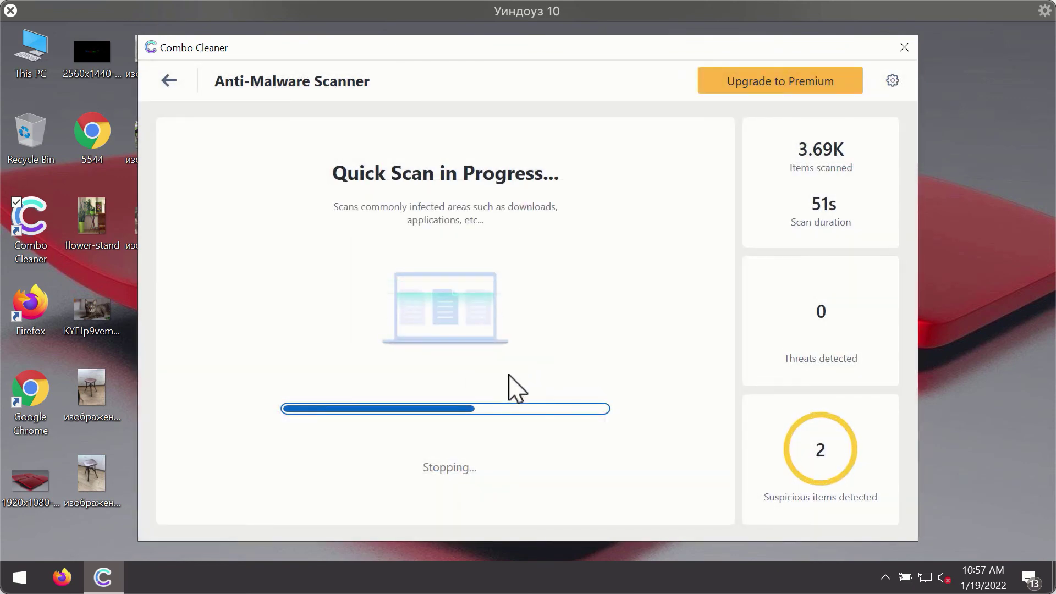